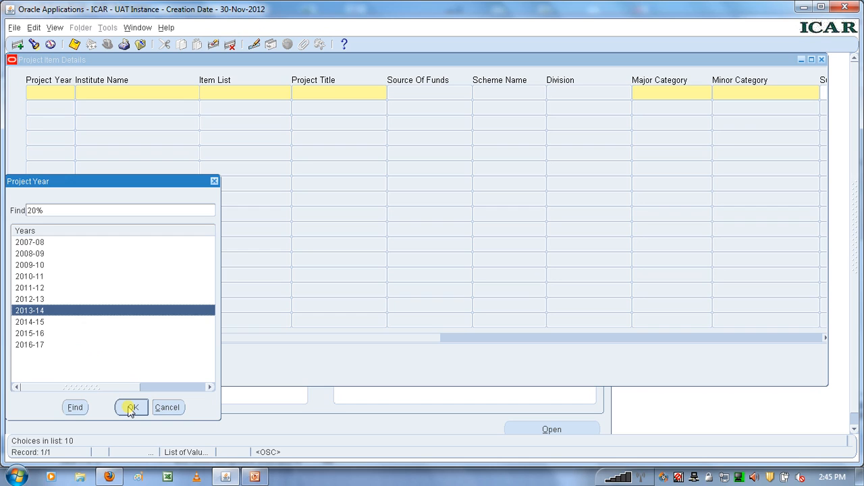
# - Set the institute to IASRI - Indian Agricultural Statistics Research Institute and enter Spectrophotometer as the item for the 2013-14 record
pyautogui.click(191, 94)
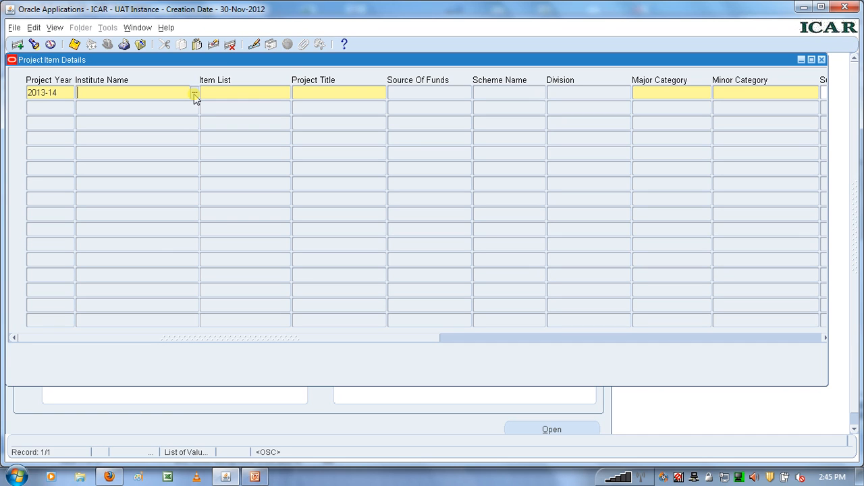
pyautogui.click(194, 96)
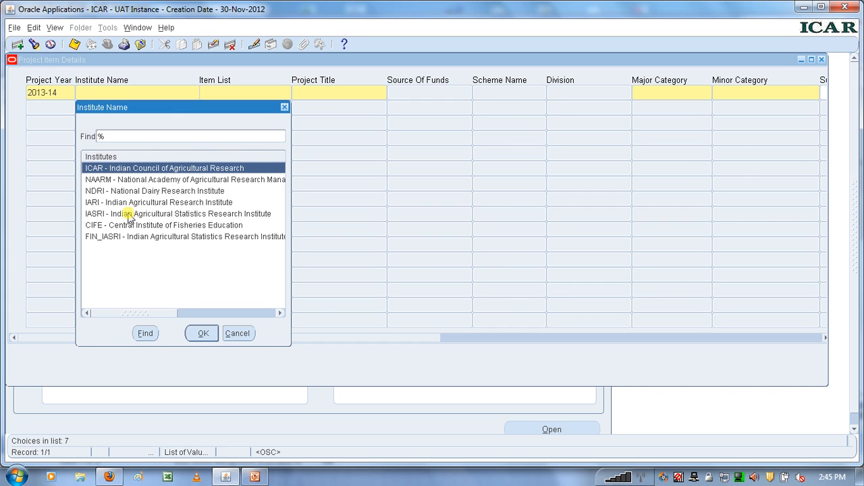
pyautogui.click(128, 214)
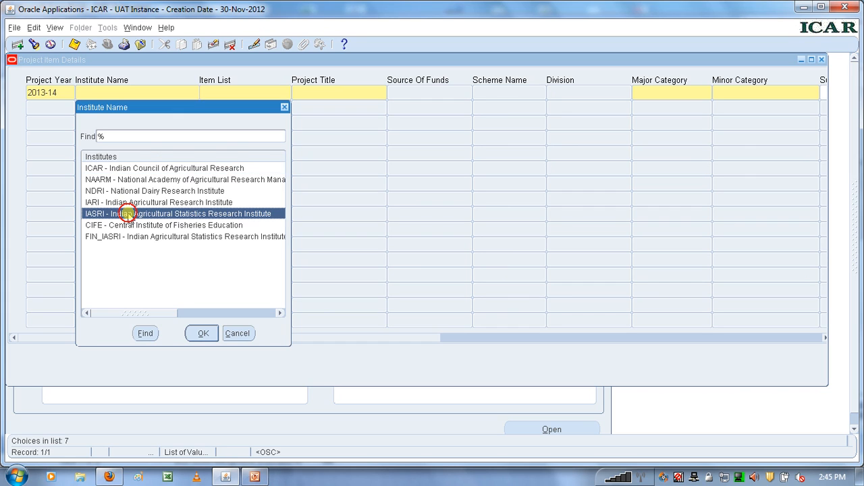
pyautogui.click(201, 333)
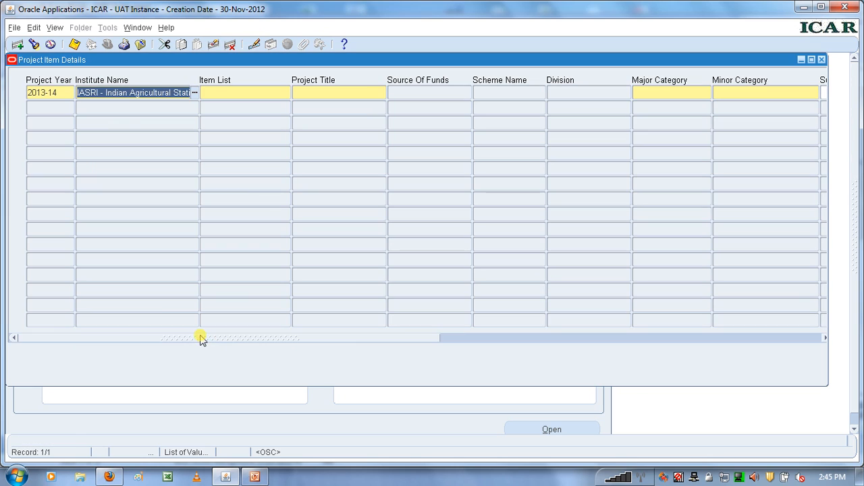
pyautogui.click(239, 92)
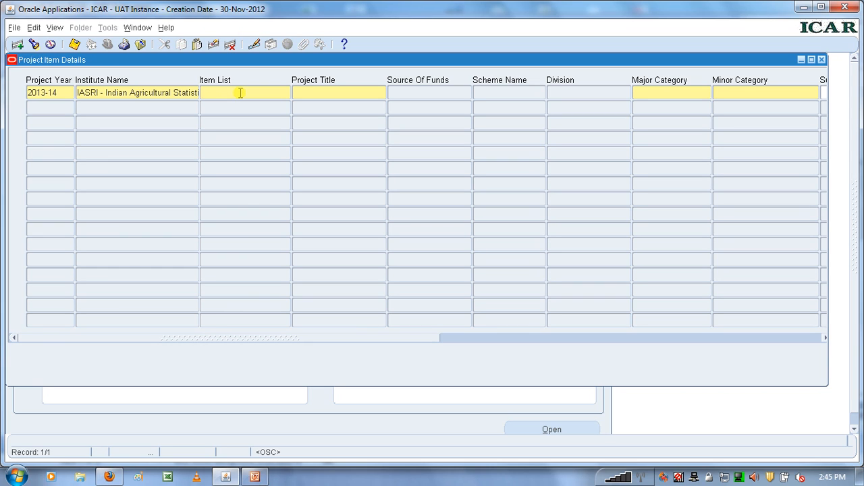
pyautogui.write('Spectrophotometer')
pyautogui.click(303, 91)
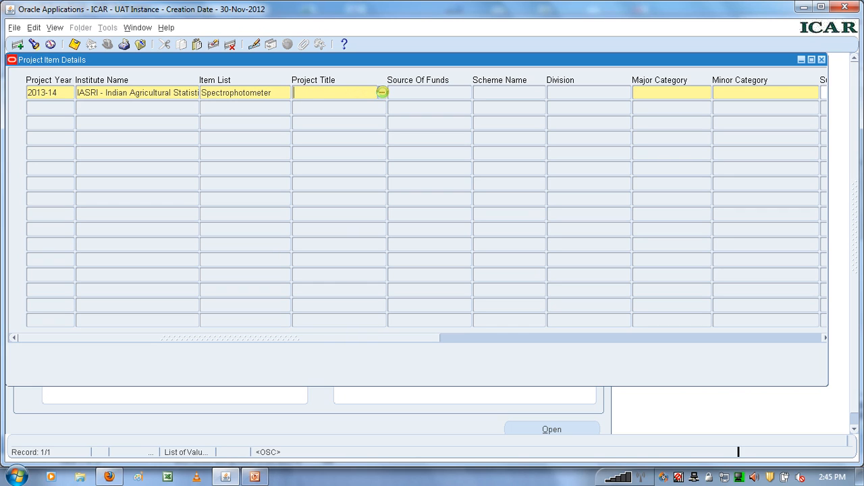
pyautogui.click(382, 93)
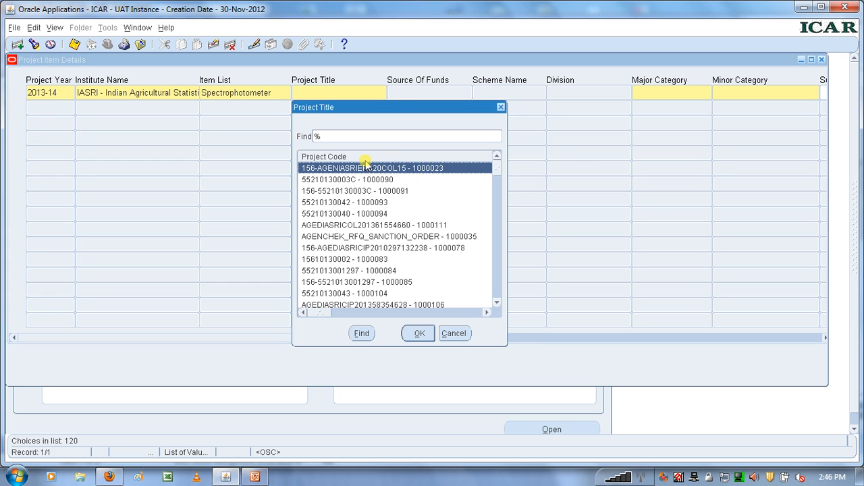
pyautogui.click(332, 224)
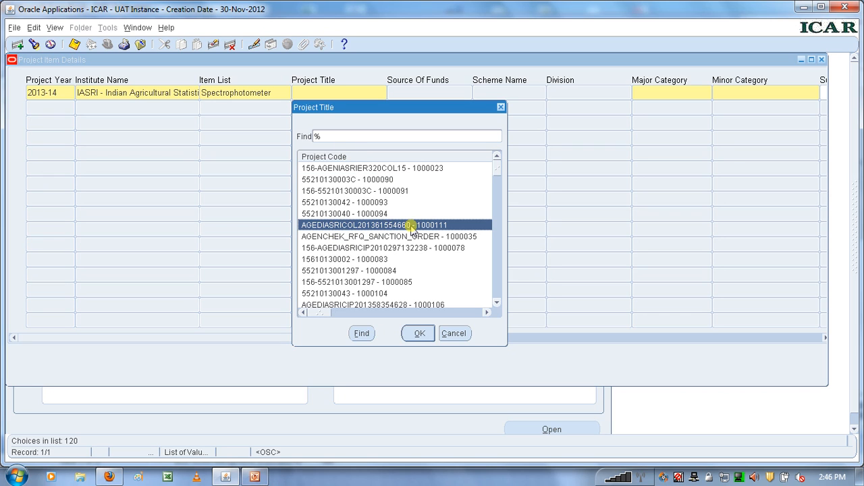
pyautogui.click(351, 214)
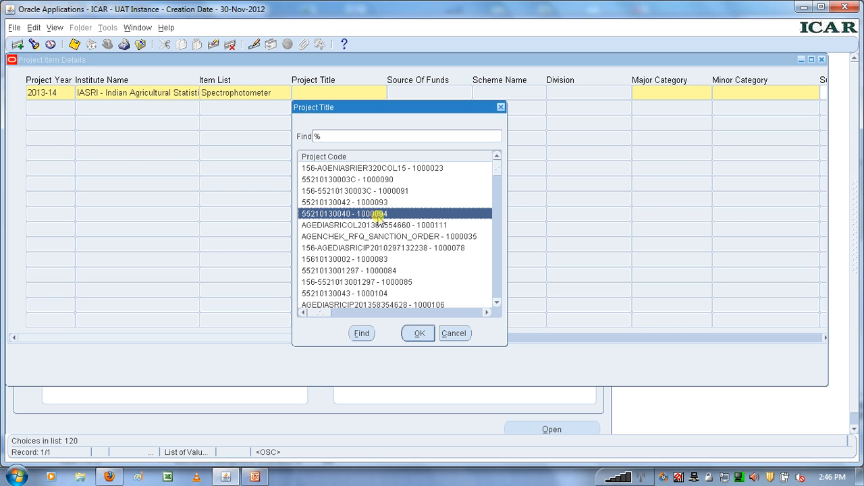
pyautogui.moveTo(324, 317); pyautogui.dragTo(466, 319)
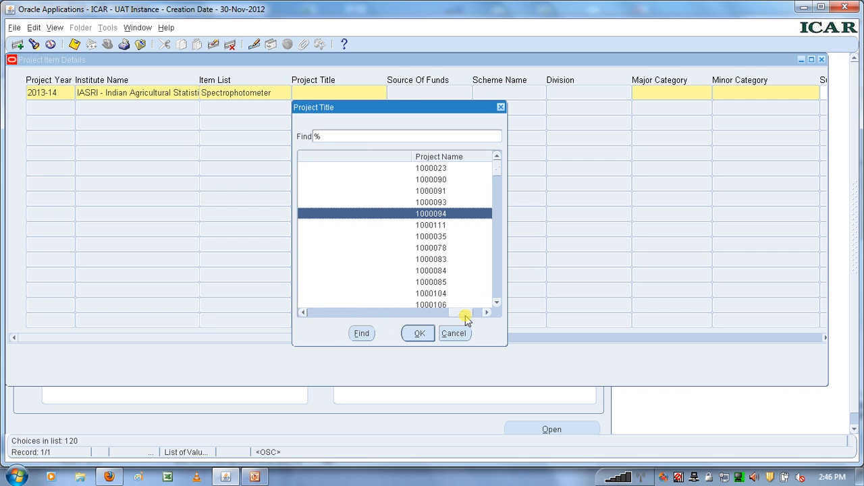
pyautogui.click(337, 137)
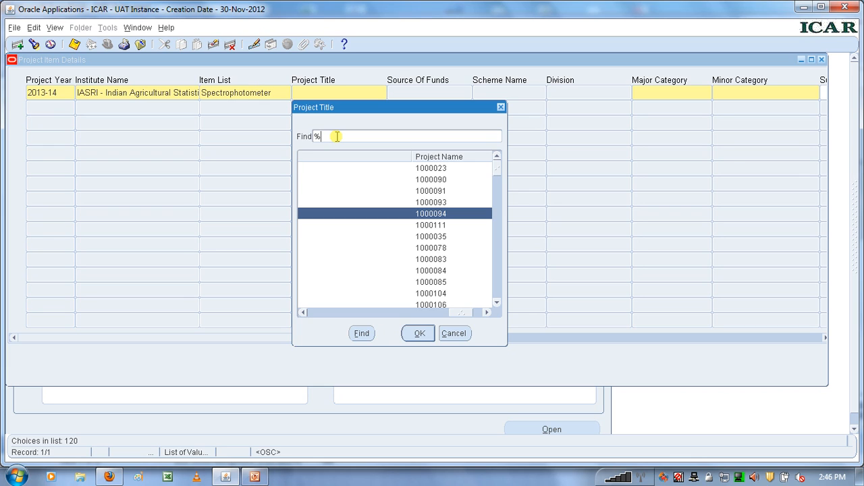
pyautogui.write('1000114%')
pyautogui.click(361, 334)
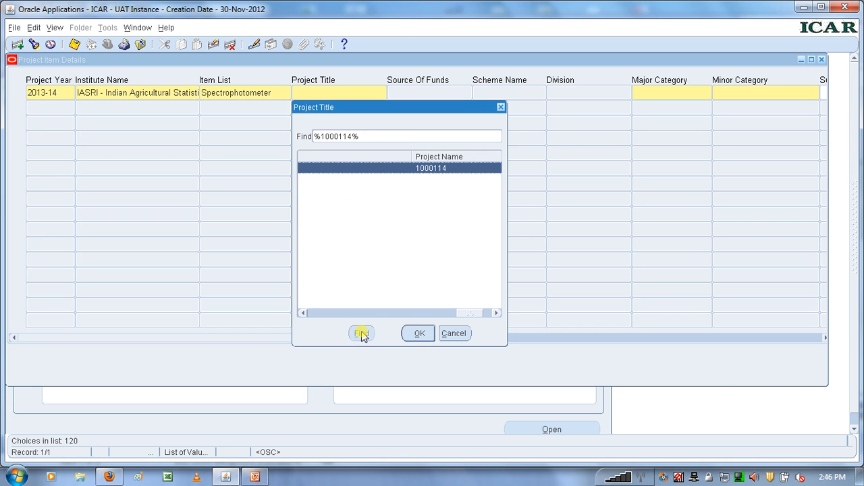
pyautogui.moveTo(461, 316); pyautogui.dragTo(270, 299)
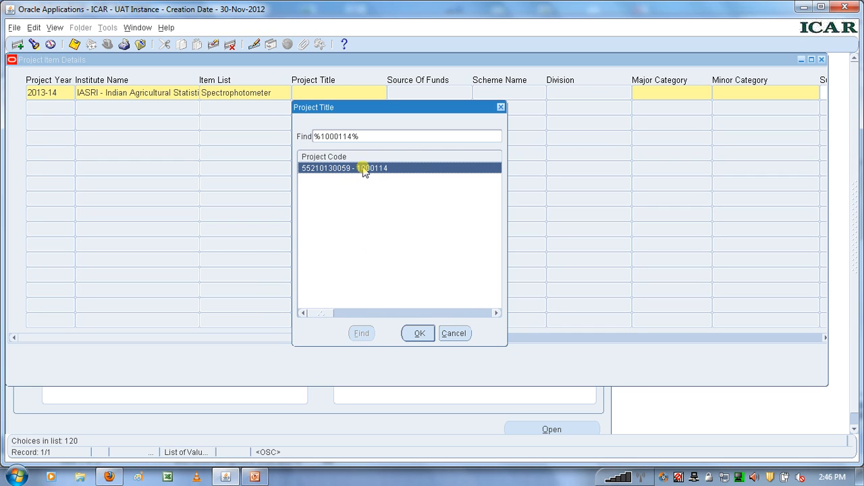
pyautogui.click(419, 334)
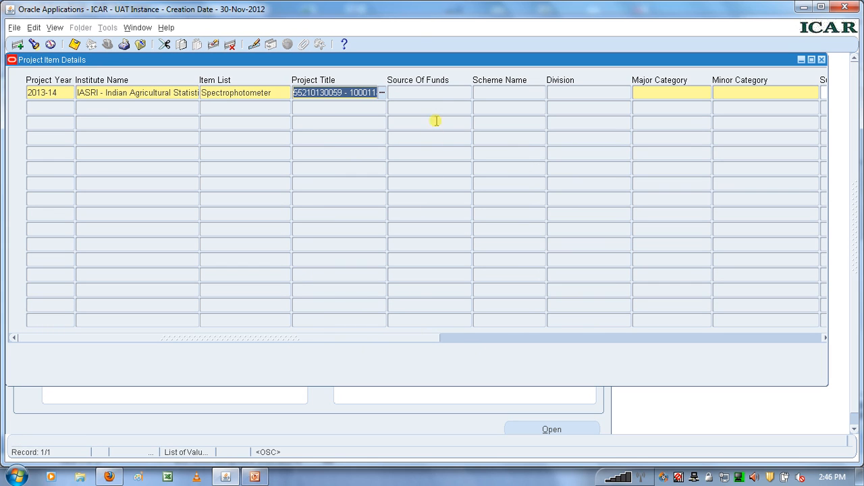
# - Set the item's major category to Grants - Capital and its minor category to Equipments
pyautogui.click(658, 93)
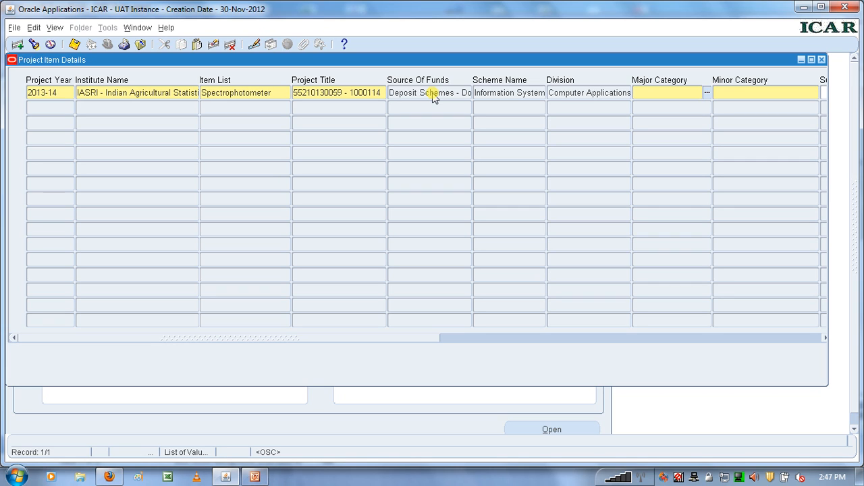
pyautogui.click(706, 95)
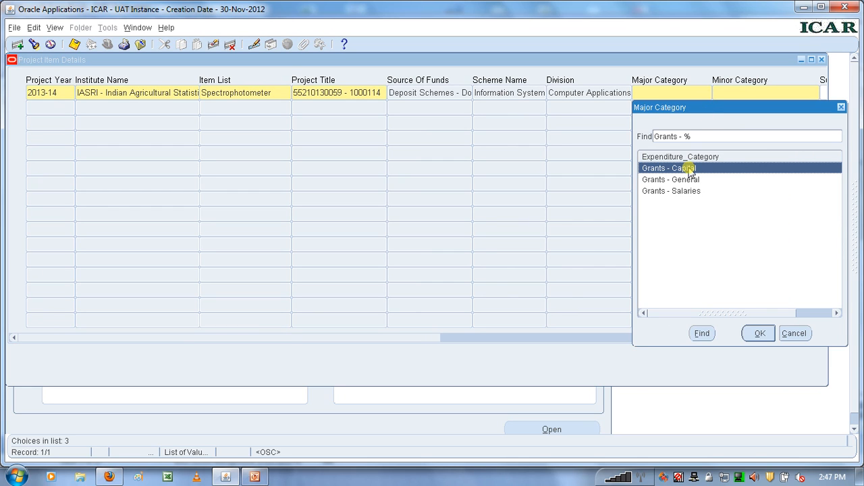
pyautogui.click(757, 333)
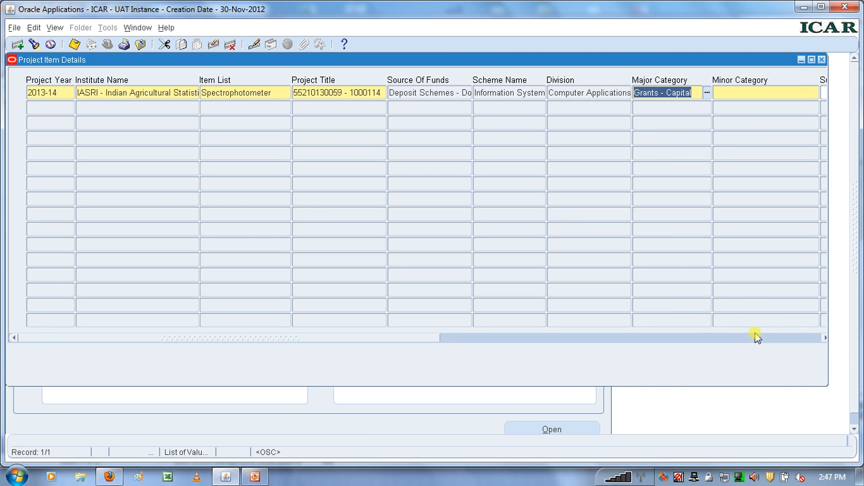
pyautogui.click(731, 93)
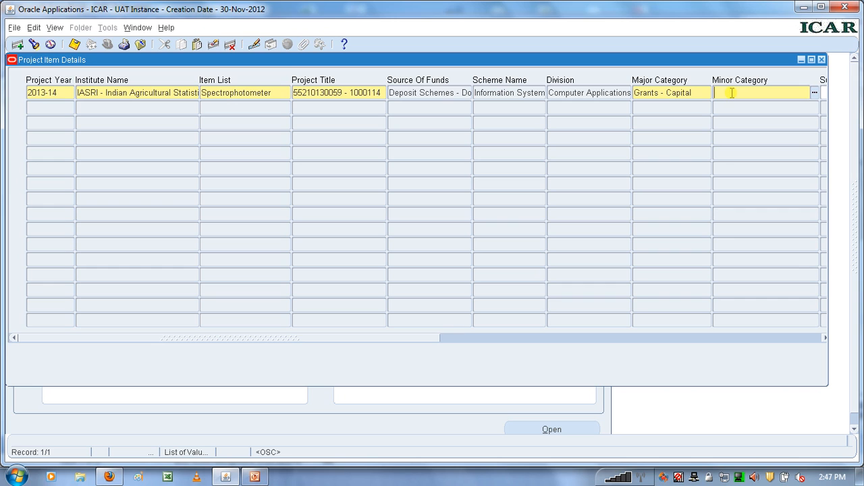
pyautogui.click(814, 92)
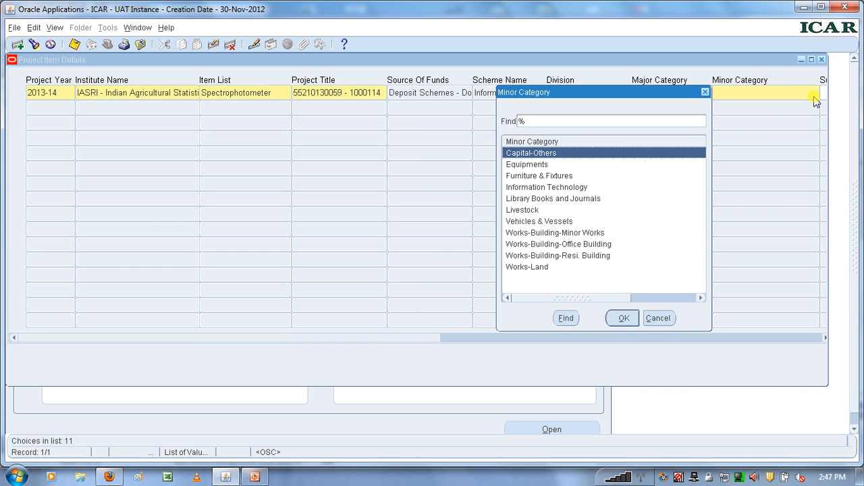
pyautogui.click(548, 165)
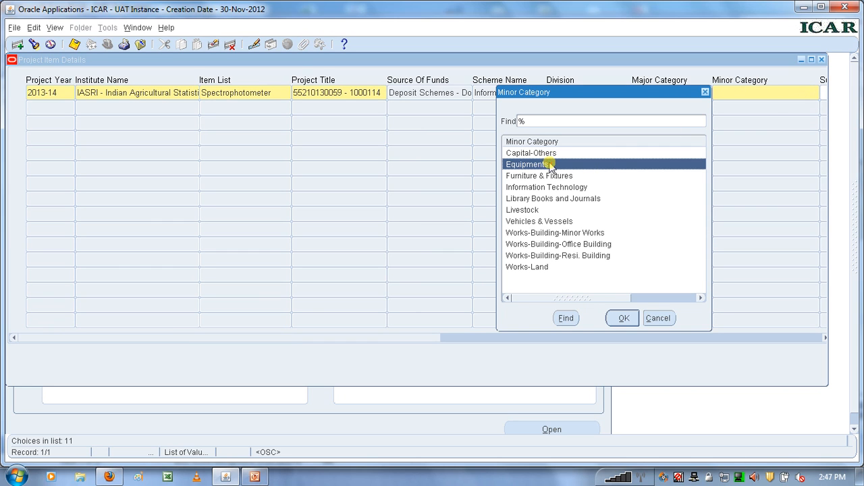
pyautogui.click(622, 318)
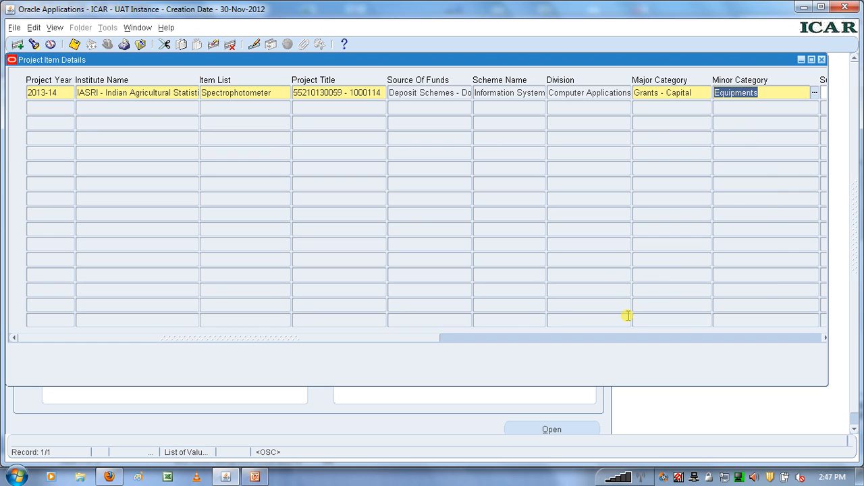
# - Enter a sanctioned quantity of 2 and a sanctioned amount of 90000 for the Spectrophotometer item
pyautogui.press('Tab')
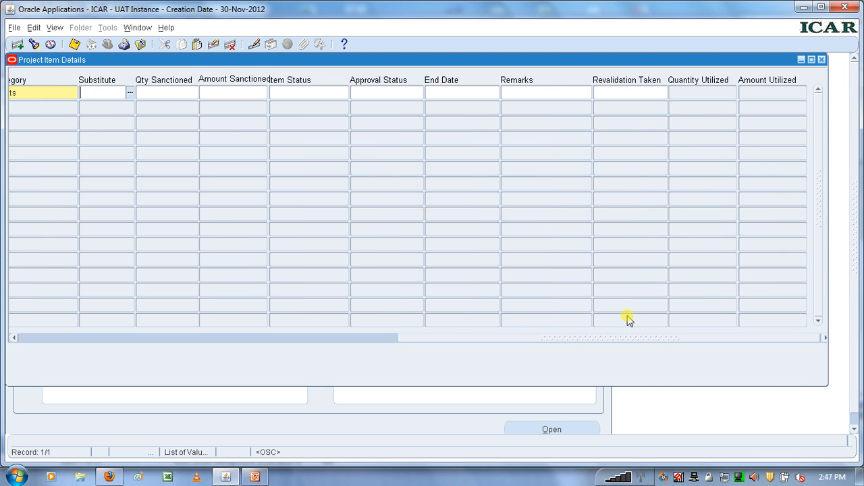
pyautogui.click(150, 94)
pyautogui.write('2')
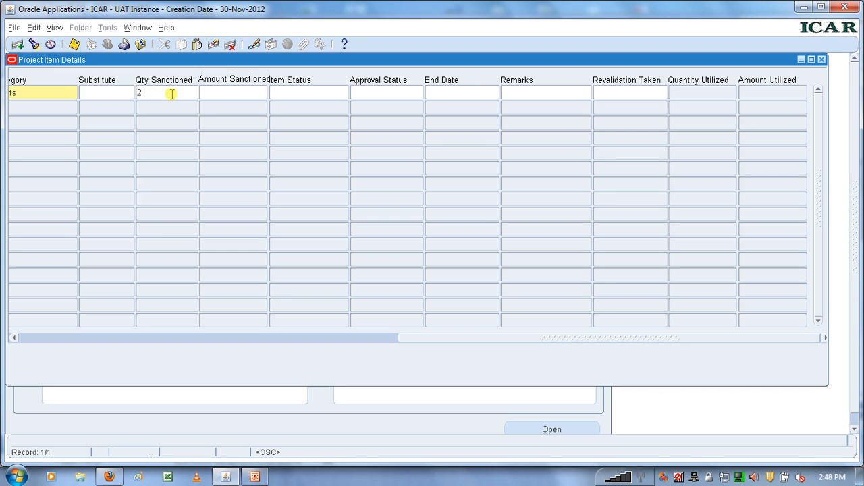
pyautogui.click(210, 94)
pyautogui.write('90000')
# - Set the item status to NEW and the approval status to Approved
pyautogui.click(304, 96)
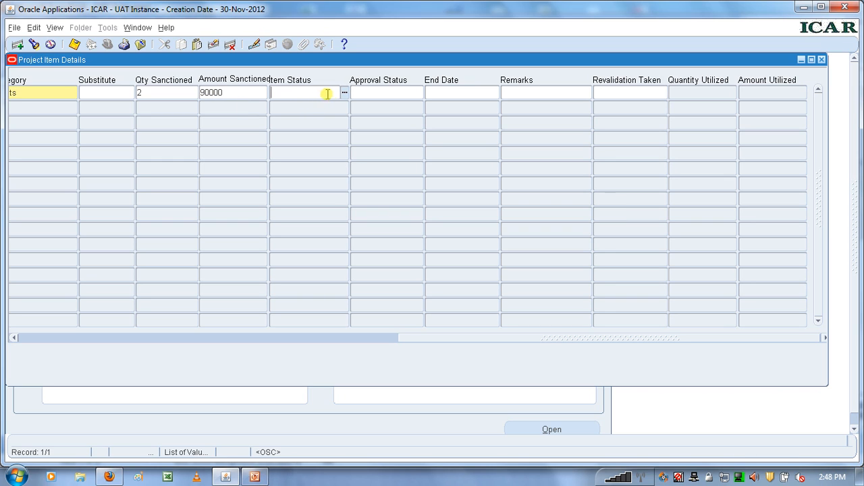
pyautogui.click(343, 93)
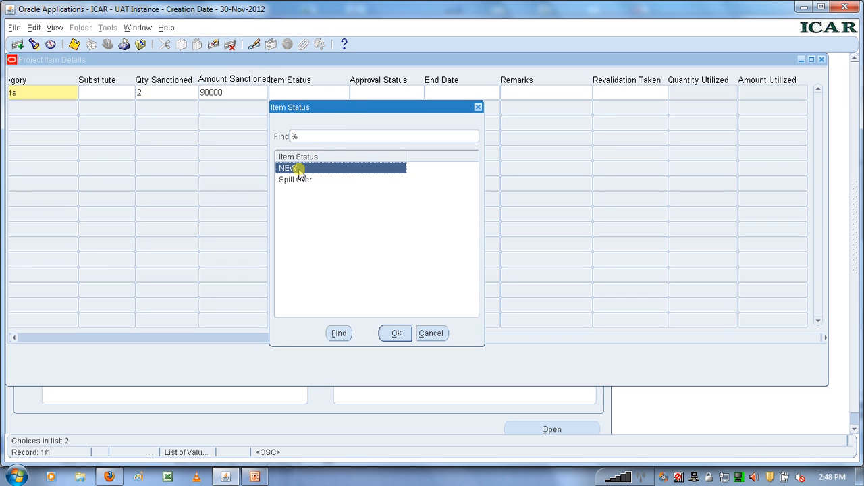
pyautogui.click(396, 334)
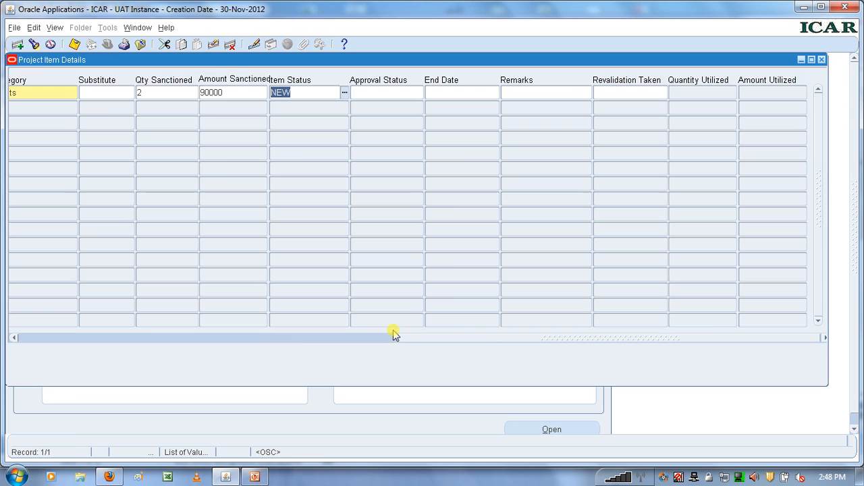
pyautogui.click(405, 96)
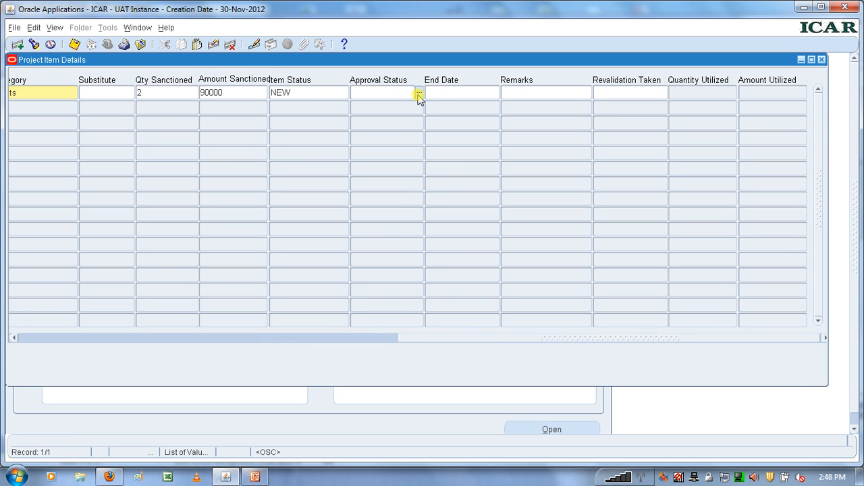
pyautogui.click(419, 93)
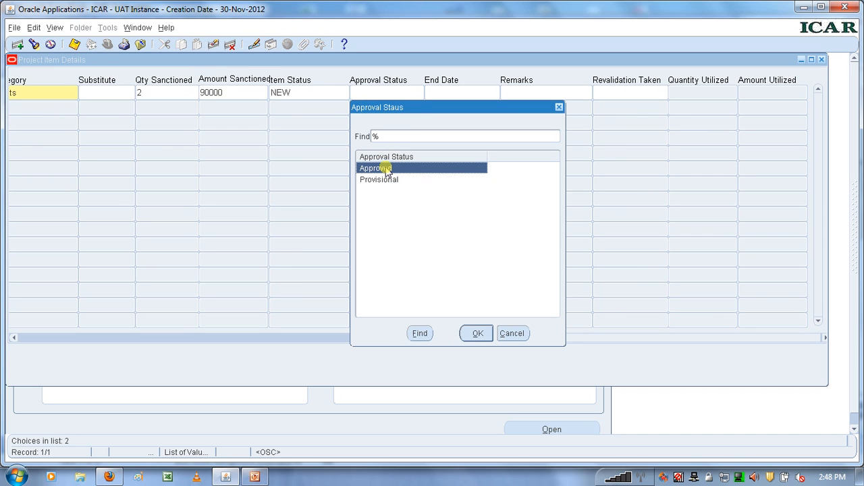
pyautogui.click(476, 333)
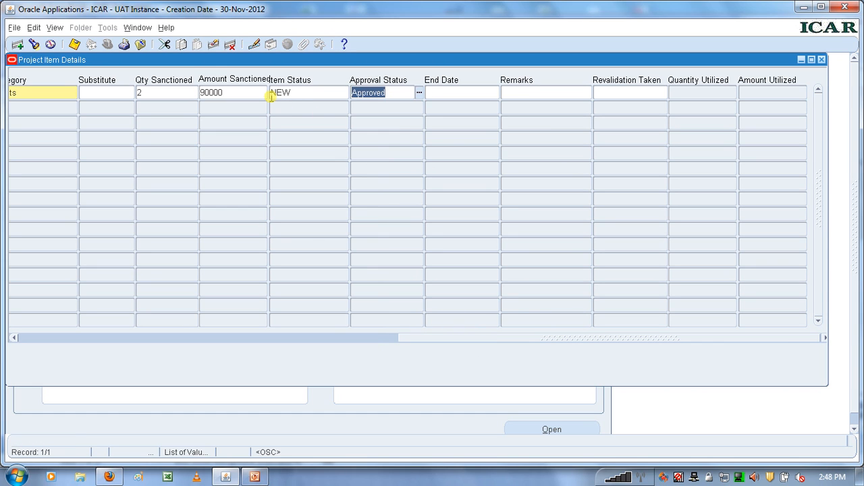
# - Save the completed Spectrophotometer item record
pyautogui.doubleClick(233, 95)
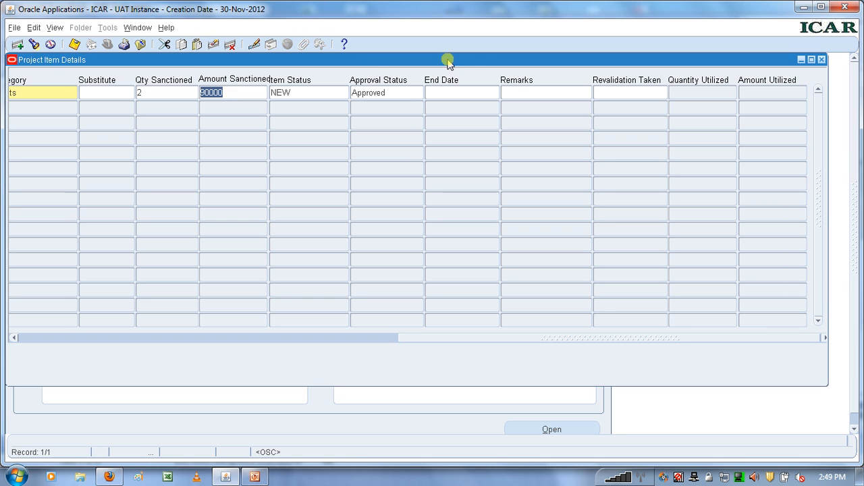
pyautogui.click(475, 91)
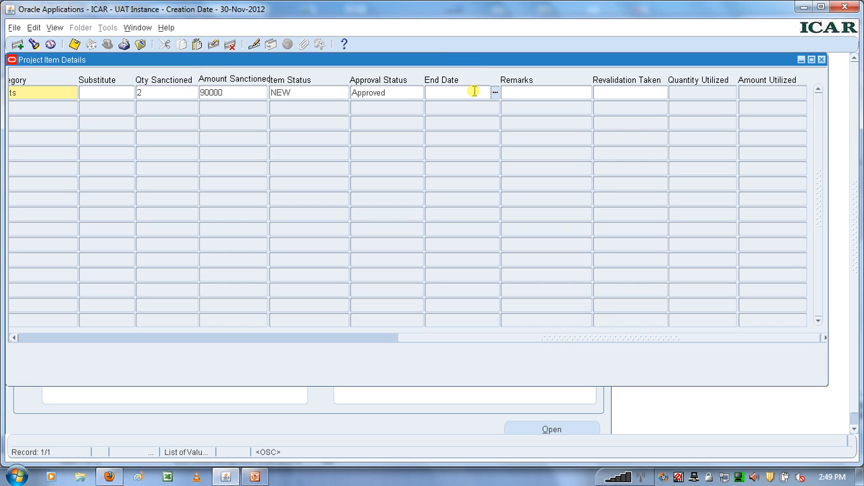
pyautogui.click(514, 95)
pyautogui.click(630, 93)
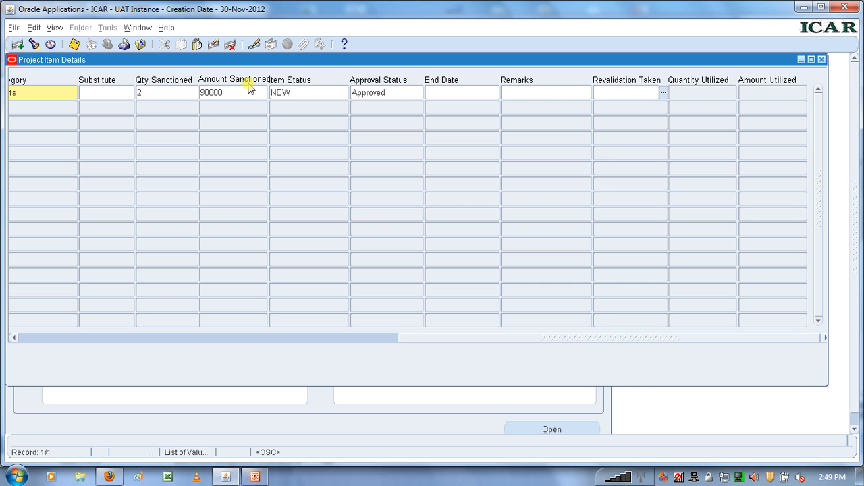
pyautogui.click(75, 46)
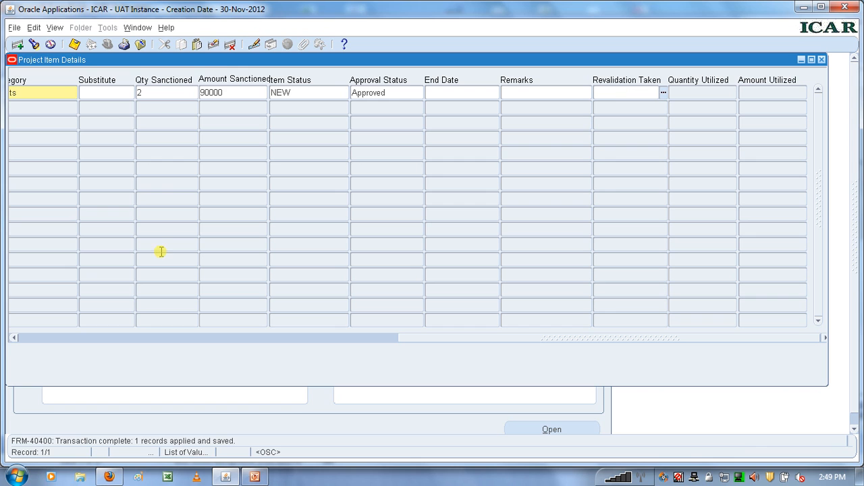
# - Review the saved Spectrophotometer record across its columns, checking the sanctioned quantity and sanctioned amount
pyautogui.moveTo(439, 336); pyautogui.dragTo(48, 331)
pyautogui.click(54, 110)
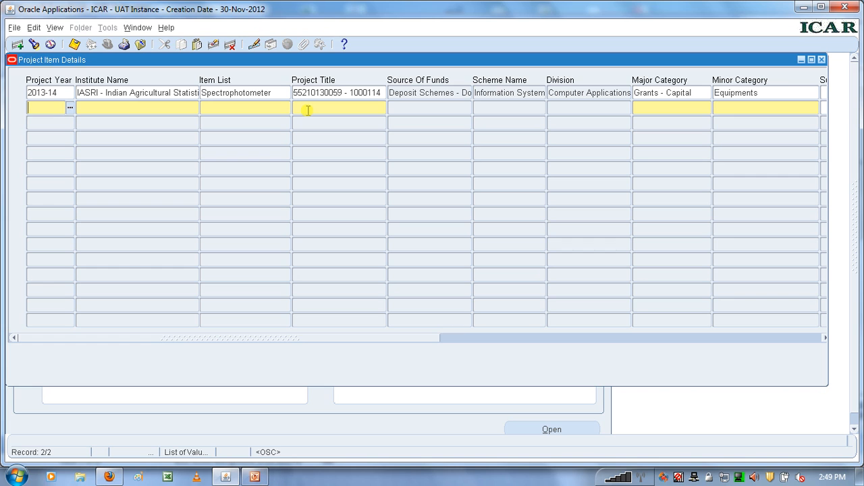
pyautogui.click(355, 343)
pyautogui.moveTo(356, 343); pyautogui.dragTo(574, 320)
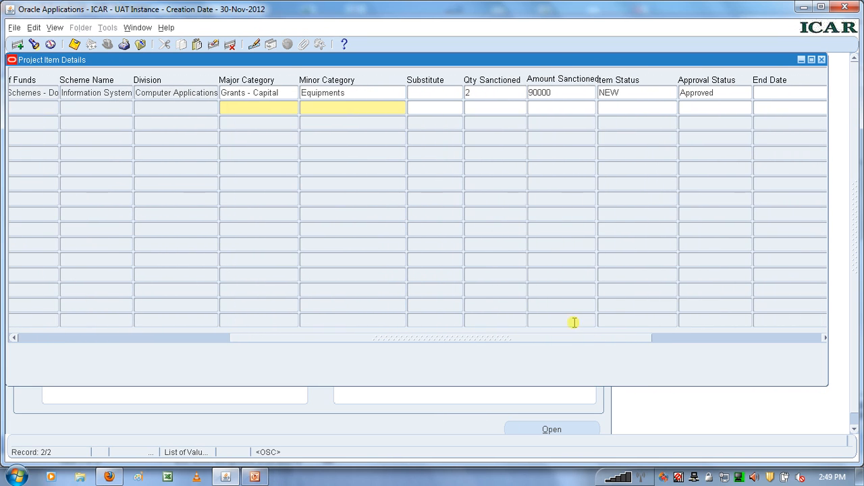
pyautogui.click(492, 92)
pyautogui.doubleClick(538, 92)
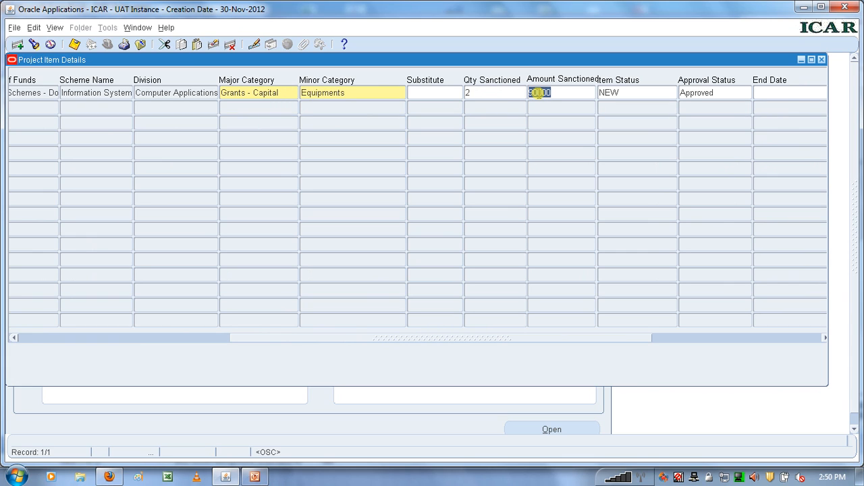